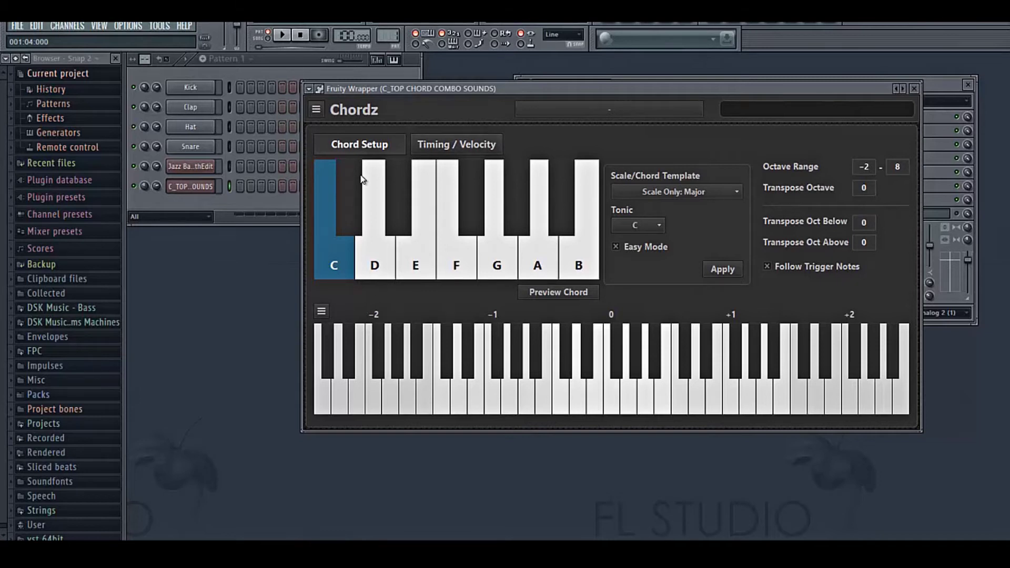
Step: Reassign the C#, D, D#, E and F trigger keys to C
click(354, 216)
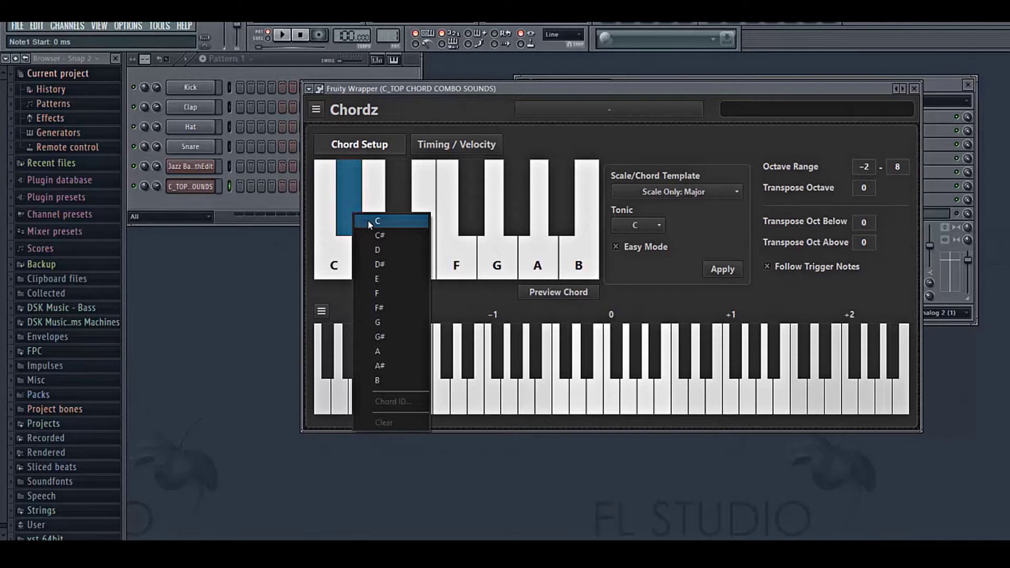
click(368, 220)
click(368, 258)
click(385, 265)
click(397, 218)
click(407, 225)
click(418, 265)
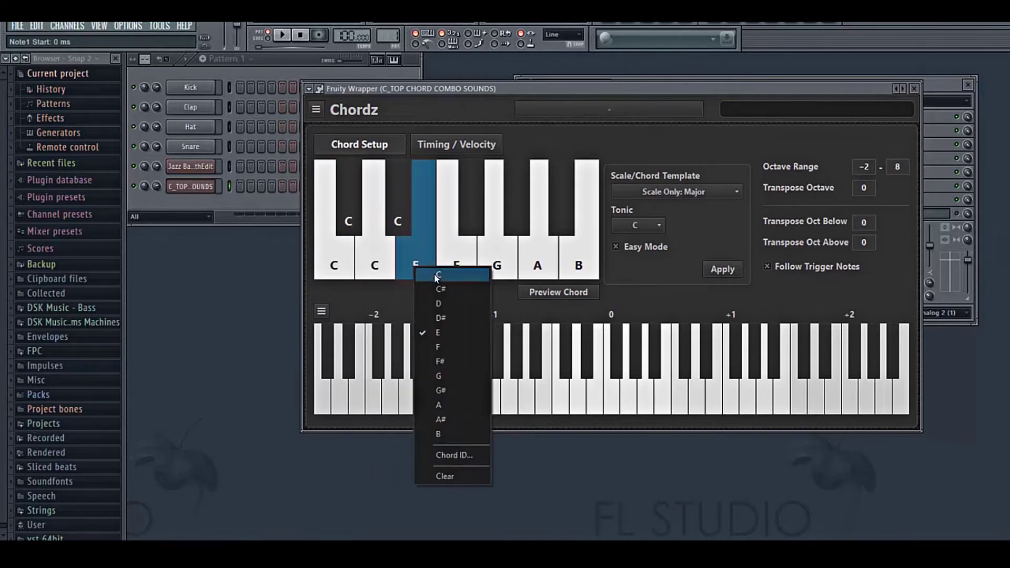
click(435, 278)
click(470, 257)
click(492, 272)
Step: Reassign the F#, G, G#, A, A# and B trigger keys to C, then return to the first key
click(482, 215)
click(491, 224)
click(494, 258)
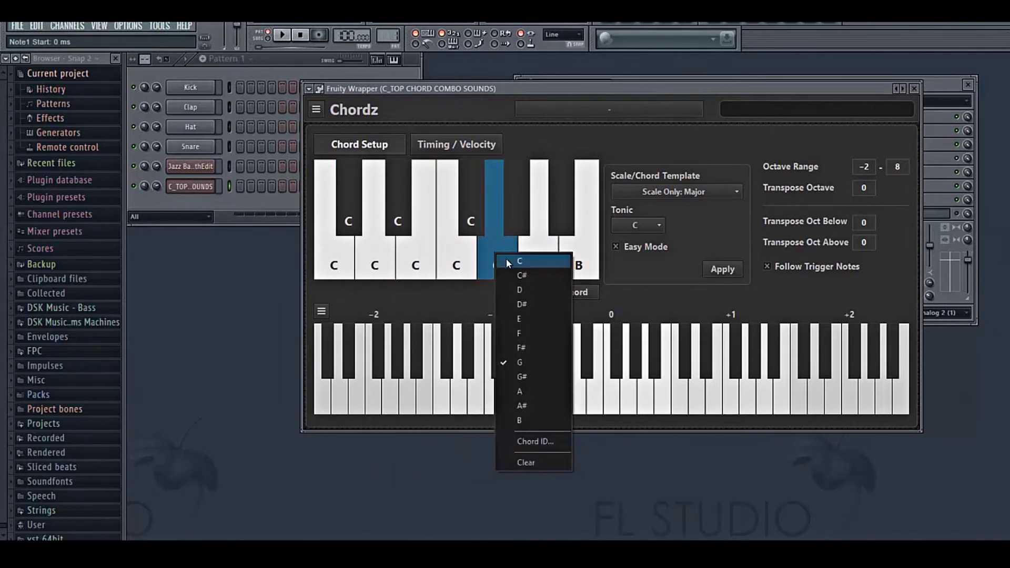
click(506, 259)
click(516, 215)
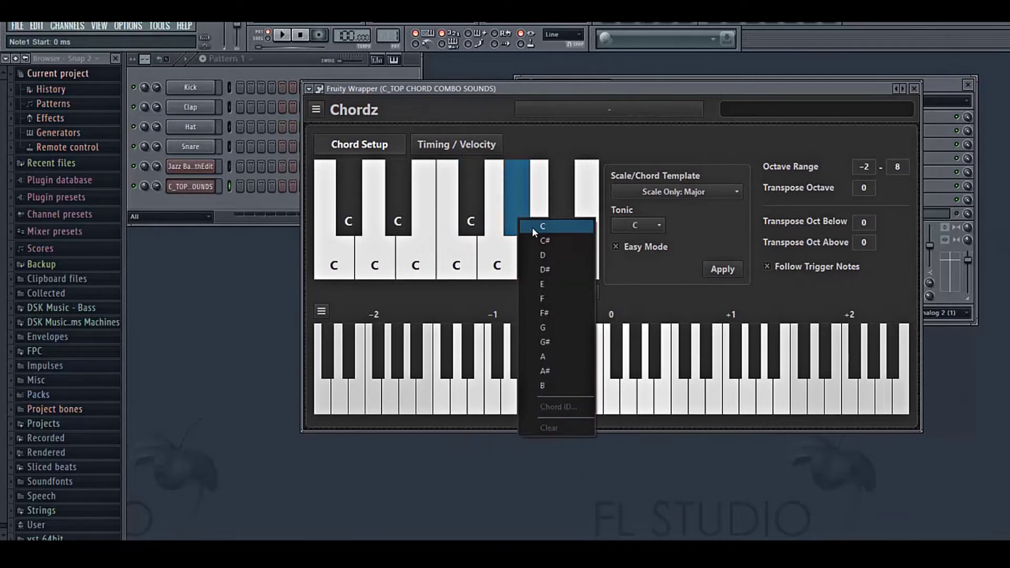
click(537, 226)
click(537, 263)
click(559, 271)
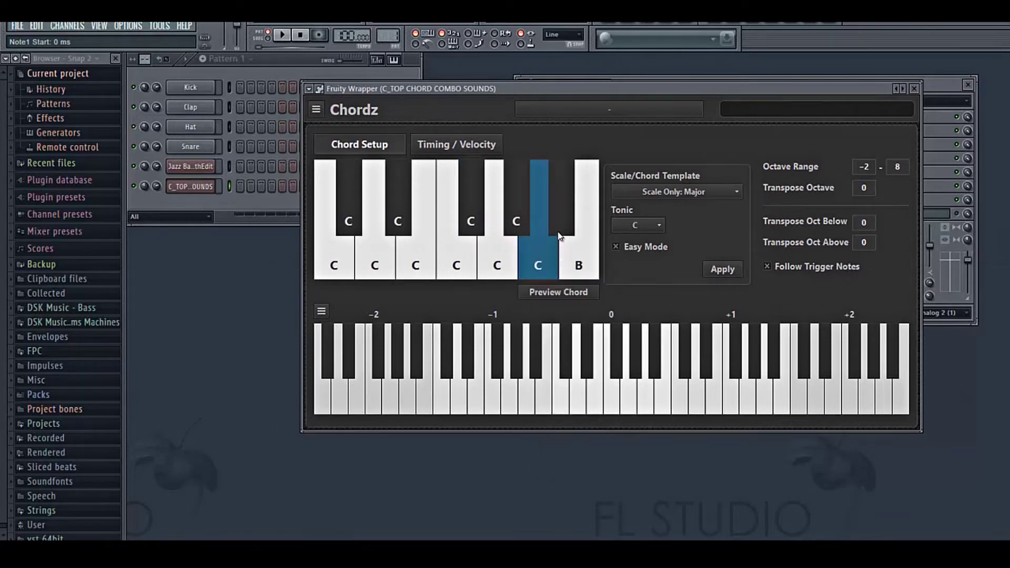
click(562, 223)
click(563, 223)
click(583, 232)
click(586, 266)
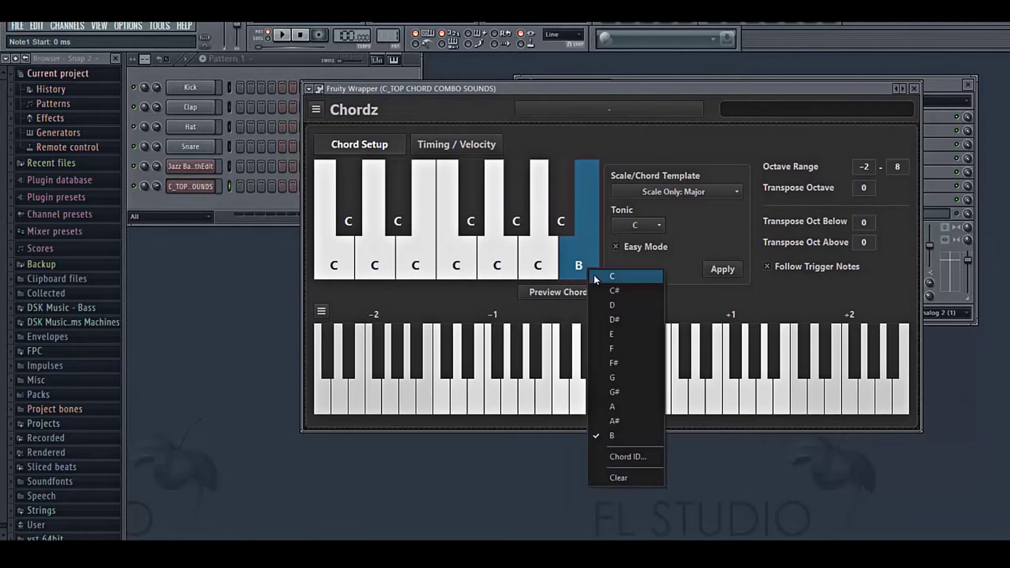
click(598, 278)
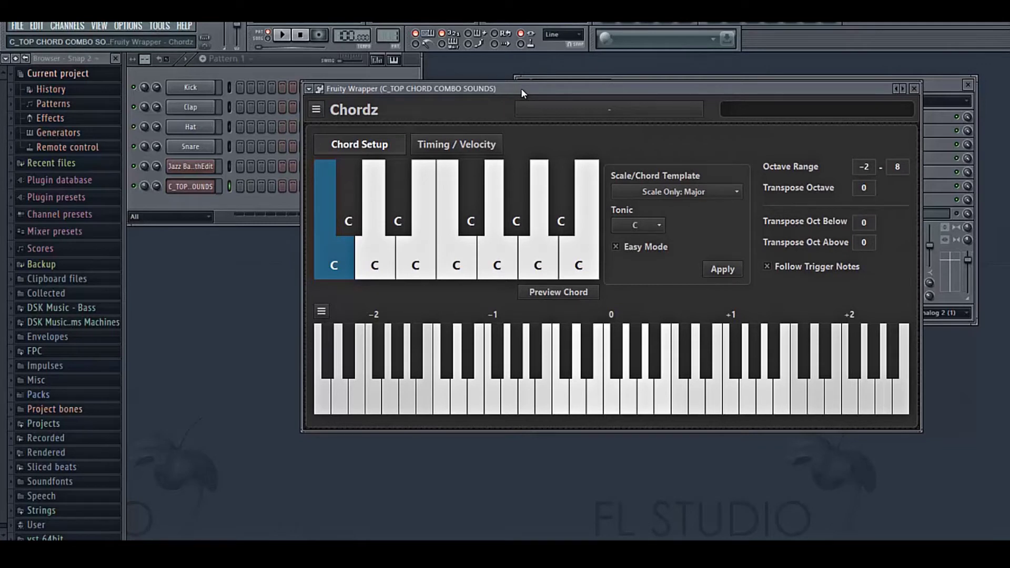
Step: Select the Min chord and set the Chordz wrapper's MIDI output port to 2
mouse_move(501, 86)
mouse_down()
mouse_move(516, 103)
mouse_move(507, 103)
mouse_up()
click(336, 288)
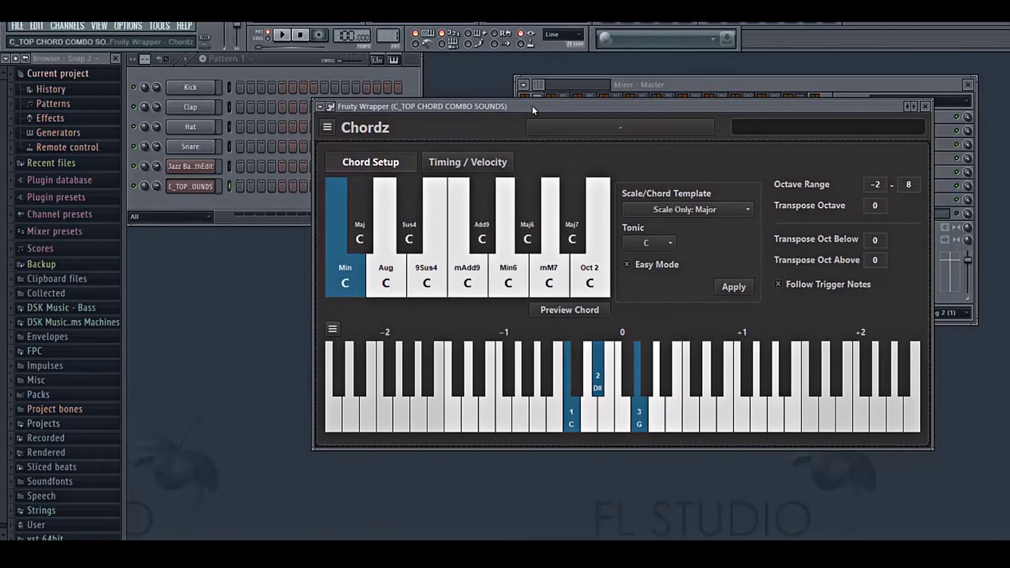
click(331, 108)
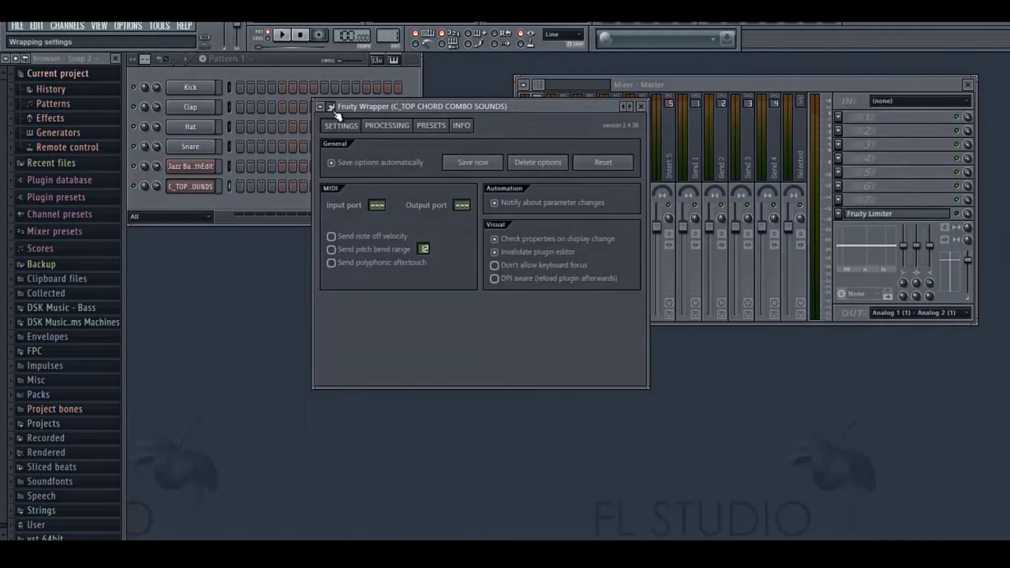
drag(463, 206, 459, 189)
click(332, 108)
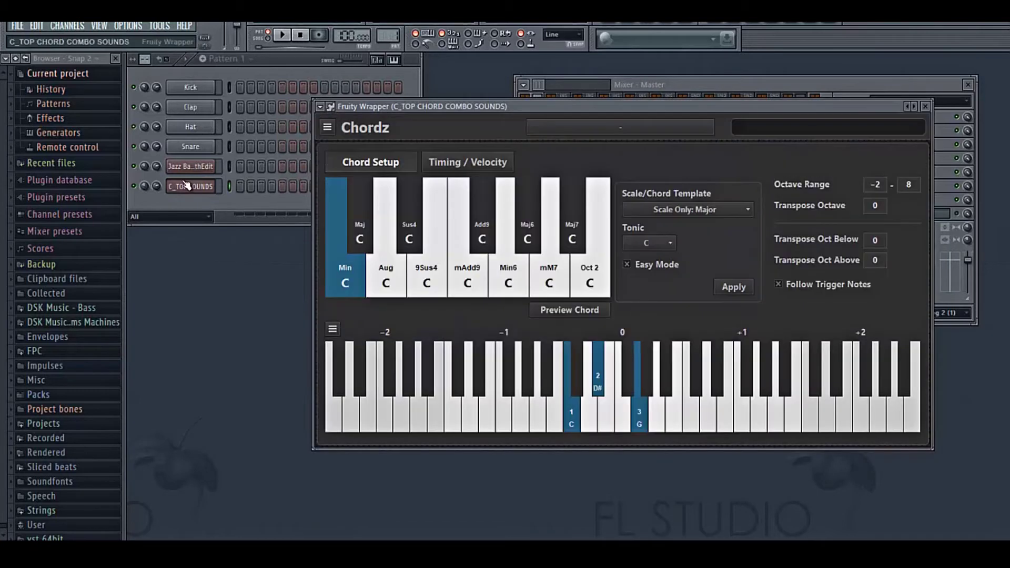
Step: Check the Jazz Baby piano's wrapper settings, then reopen the C_TOP Chordz window
click(190, 167)
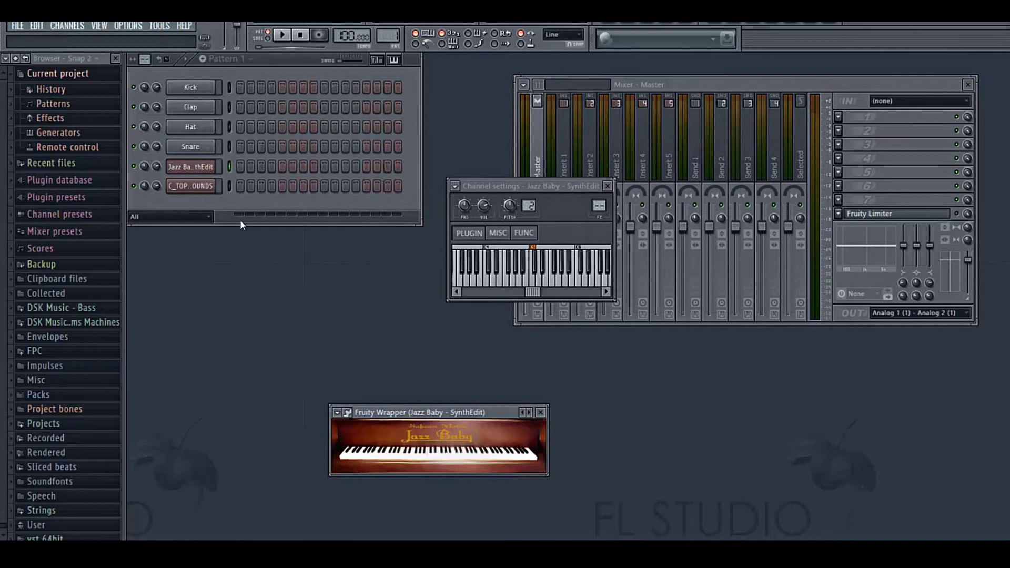
click(348, 413)
click(349, 414)
click(190, 186)
drag(466, 112, 492, 99)
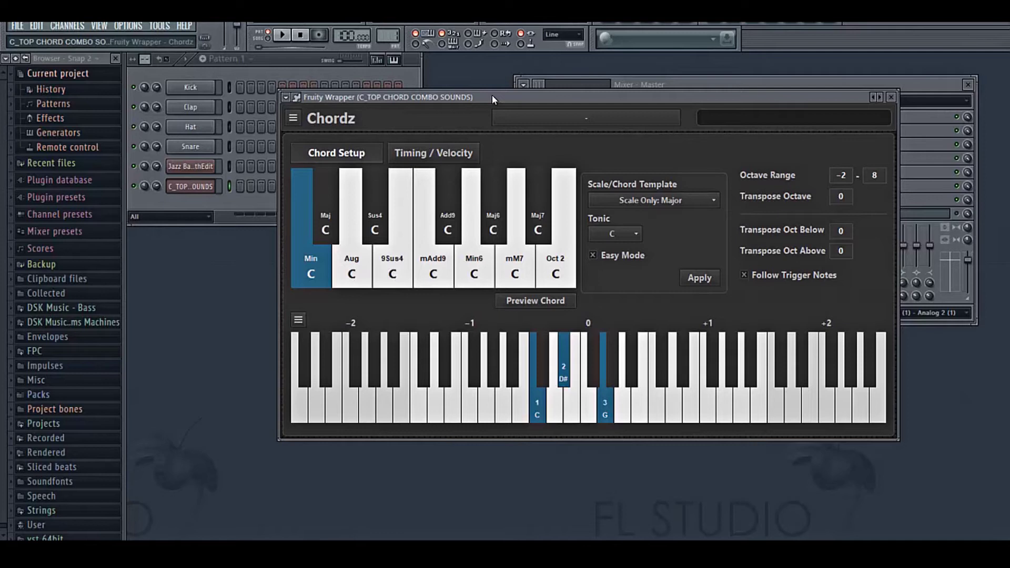
key(z)
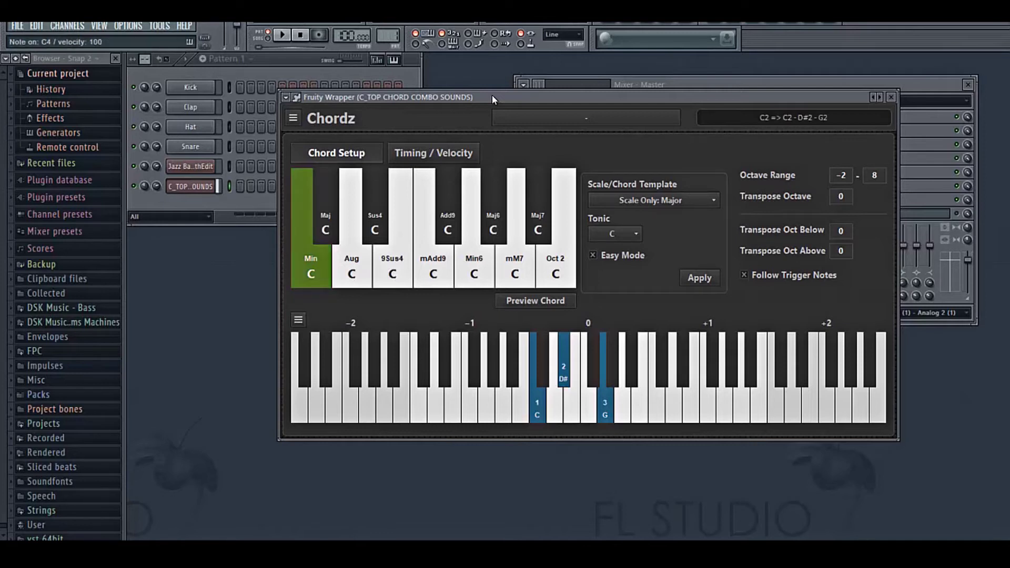
key(z)
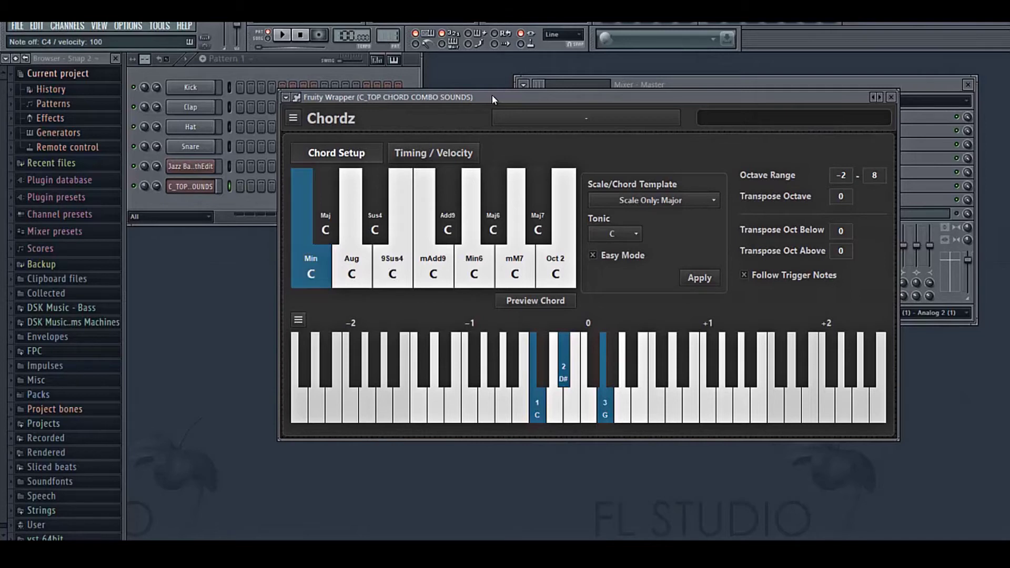
key(z)
key(z)
Step: Select the Maj chord (C, E, G) and play it twice to hear C2, E2, G2
click(323, 197)
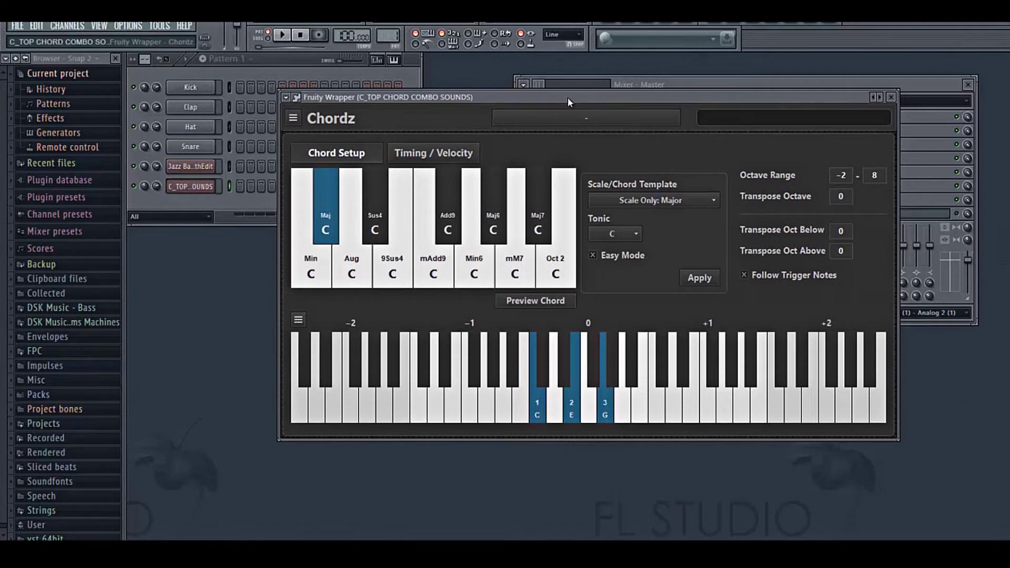
key(s)
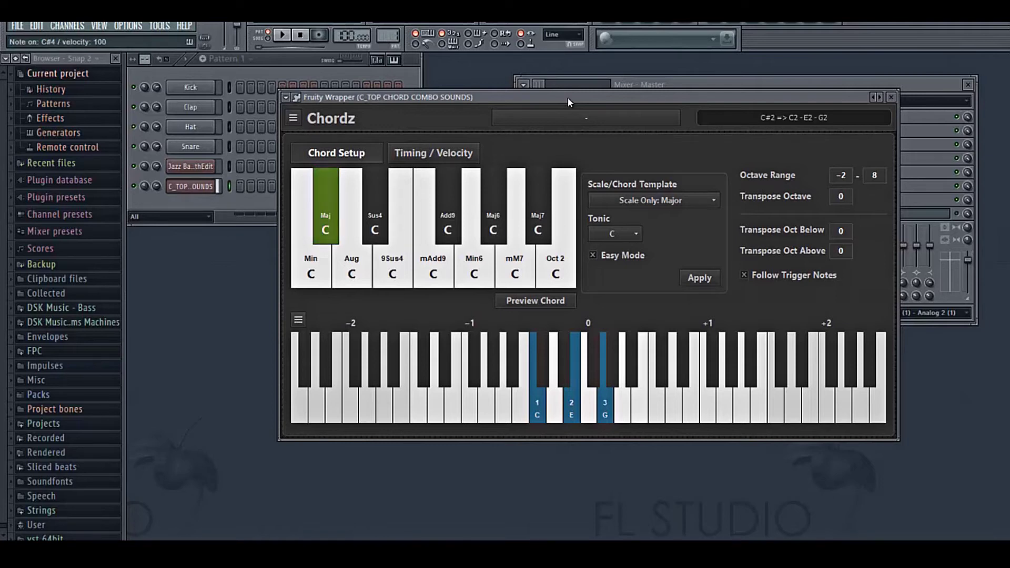
key(s)
key(s)
key(s)
key(s)
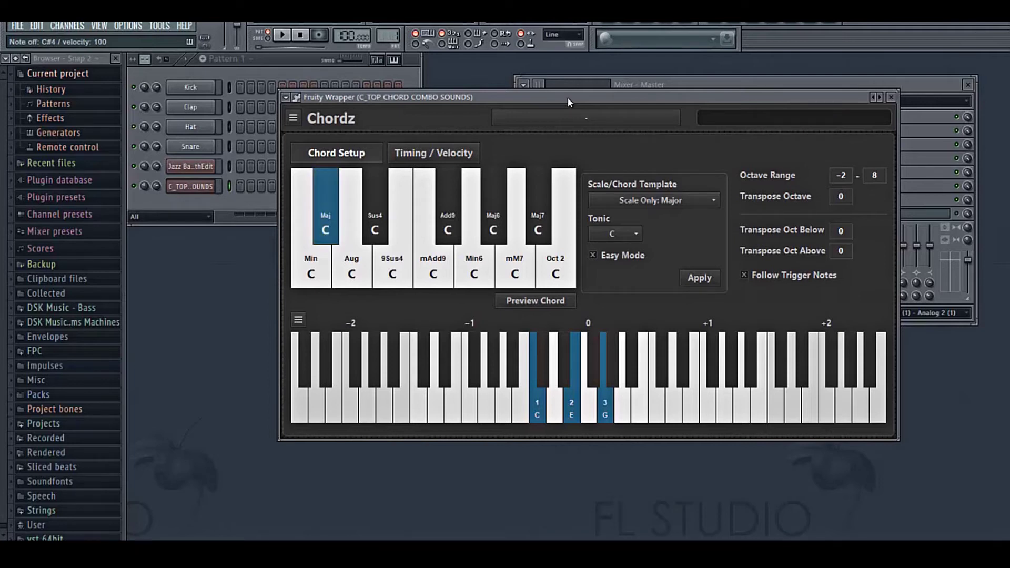
Step: Select the Aug chord and play its C–E–G# notes
click(365, 284)
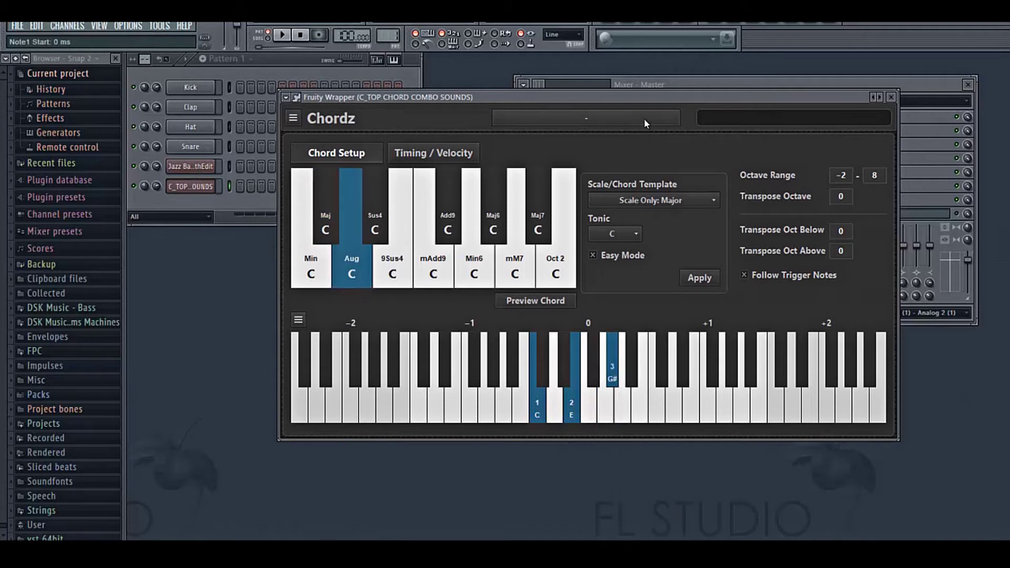
key(x)
Step: Select the Sus4 chord and play C–F–G twice from its trigger key
click(373, 182)
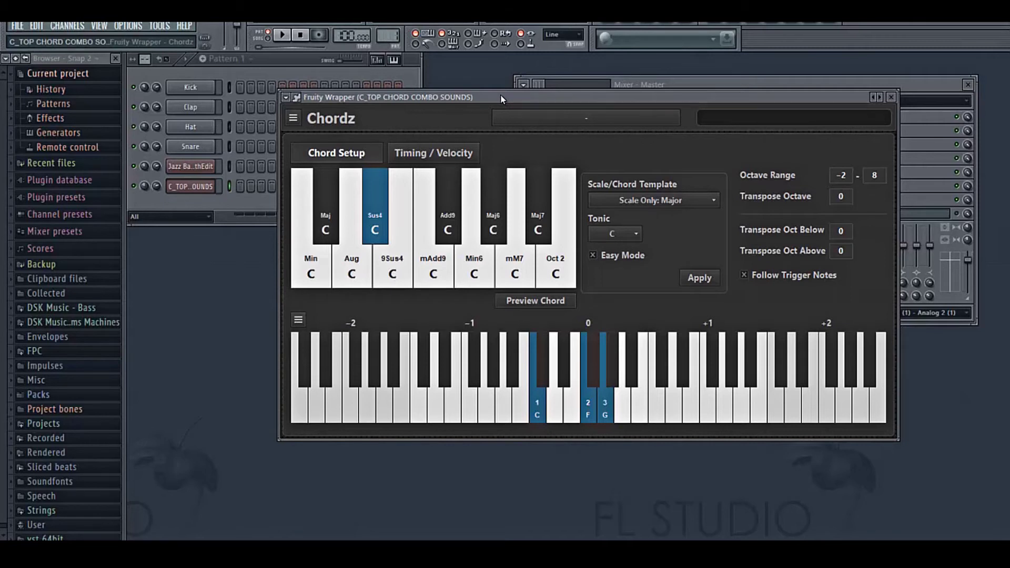
key(d)
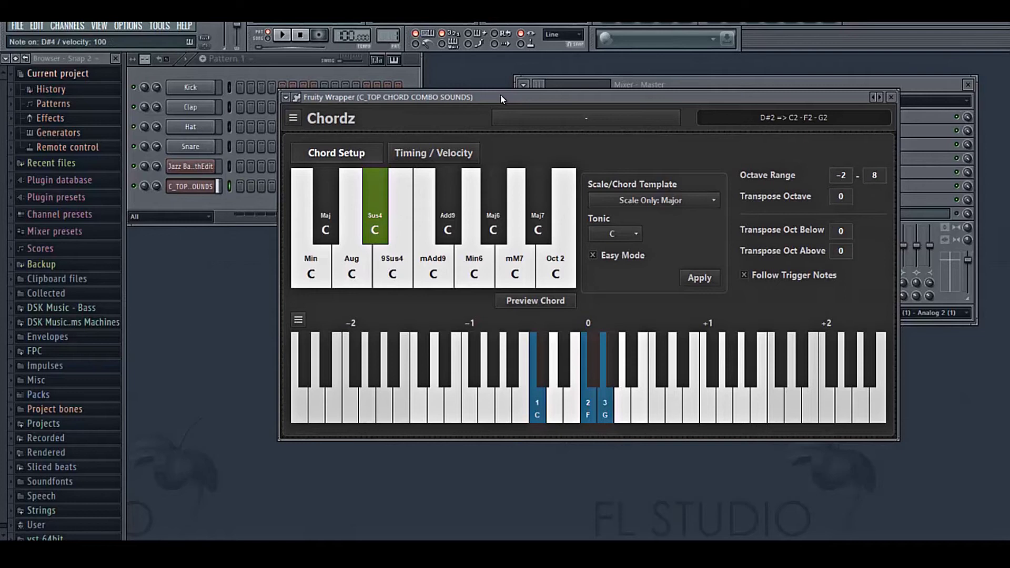
key(d)
key(d)
key(d)
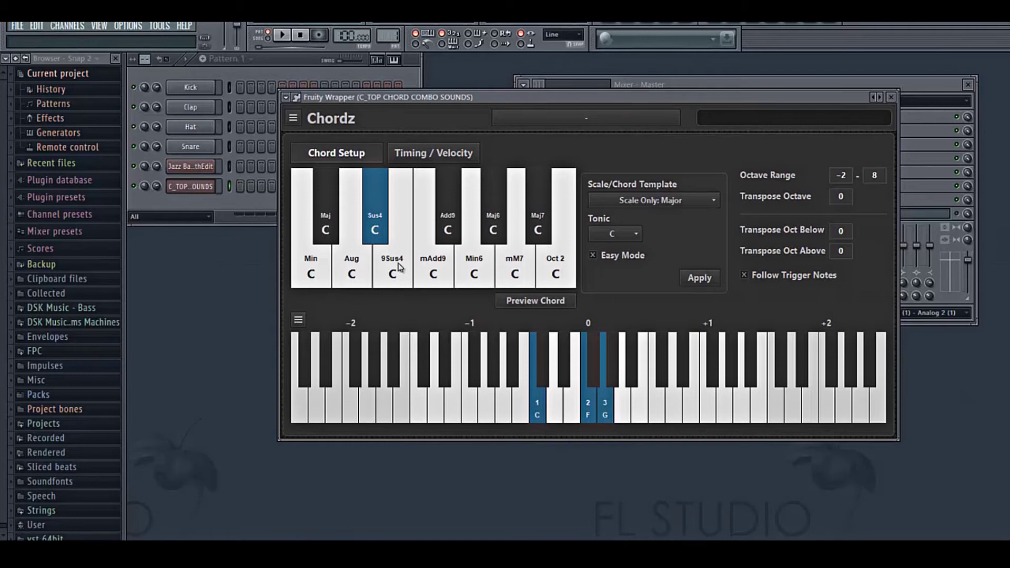
Step: Select the 9Sus4 chord, built from C, F, G, A# and D
click(398, 263)
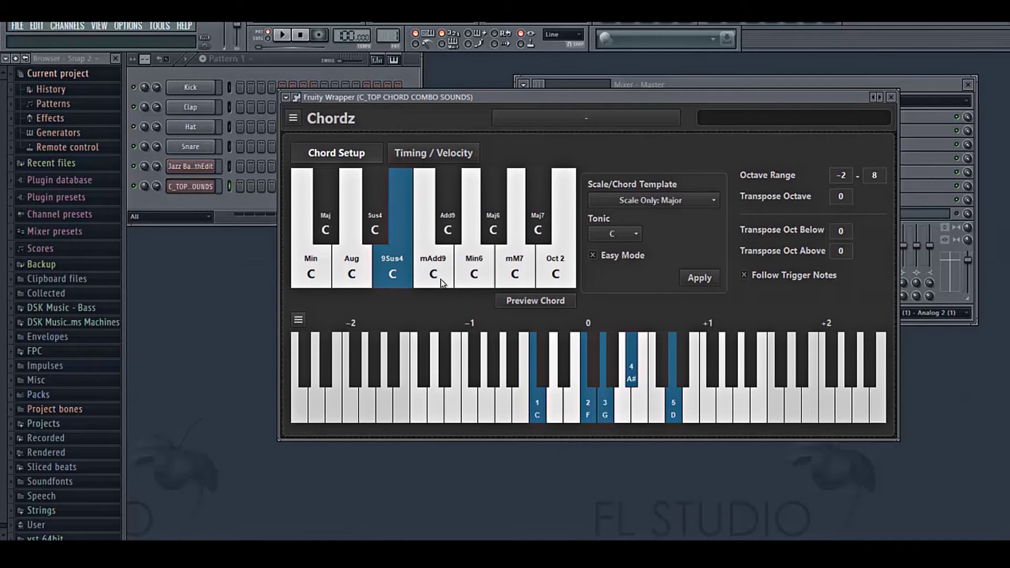
Step: Select mAdd9 (C–D#–G–D), compare it against Add9, then return to mAdd9
click(441, 283)
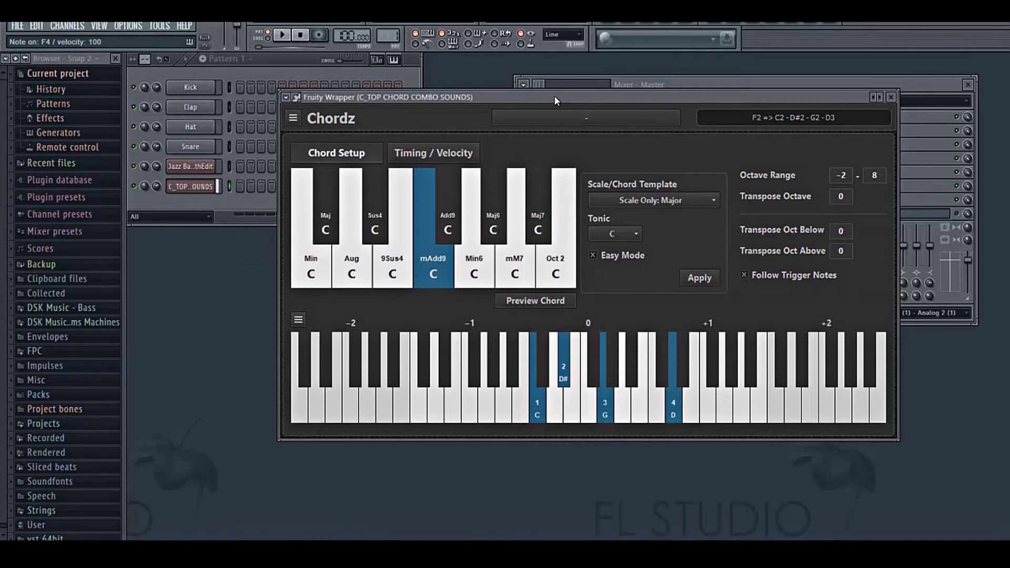
click(458, 185)
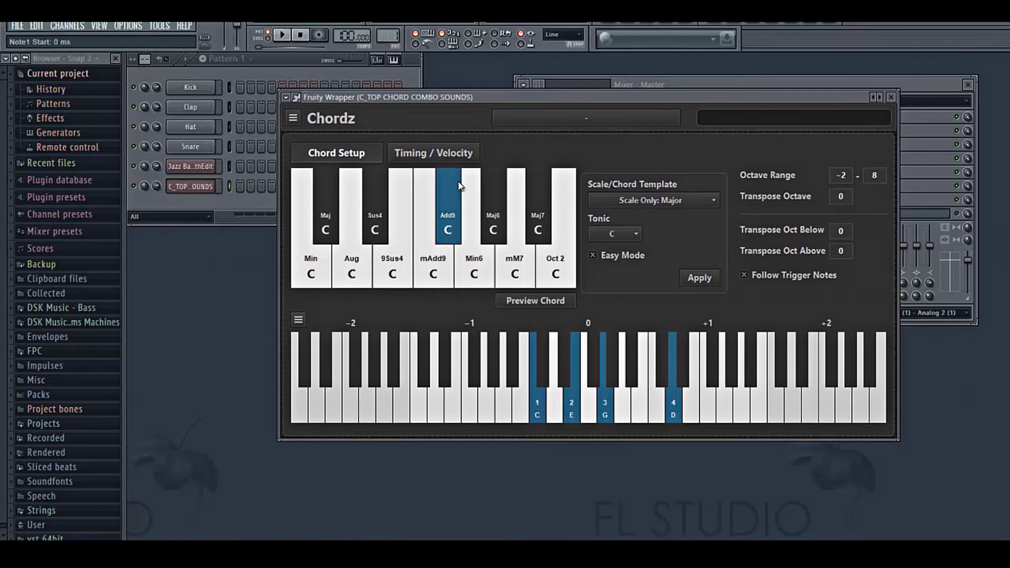
click(440, 255)
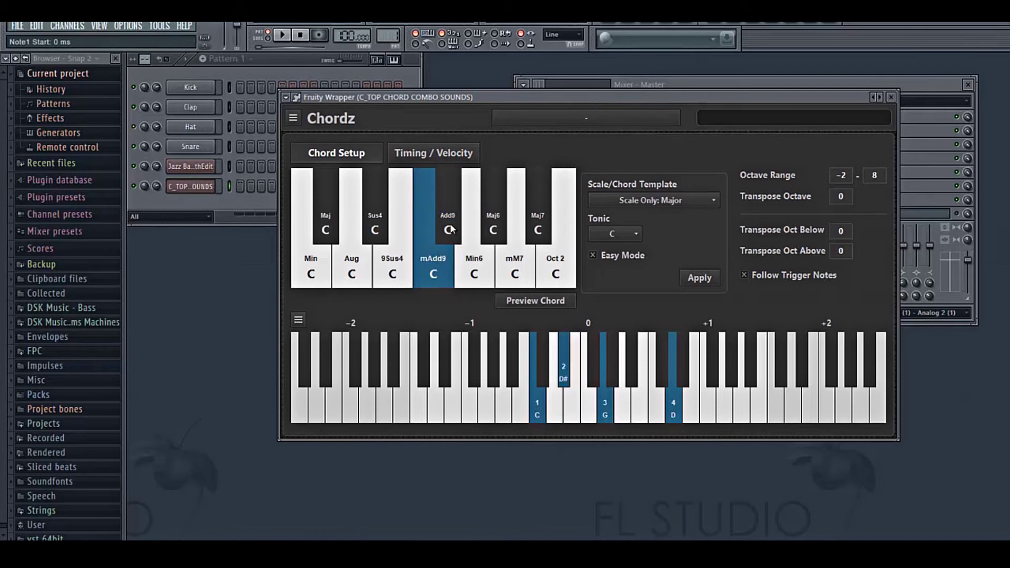
Step: Select the Add9 chord built from C, E, G and D
click(457, 193)
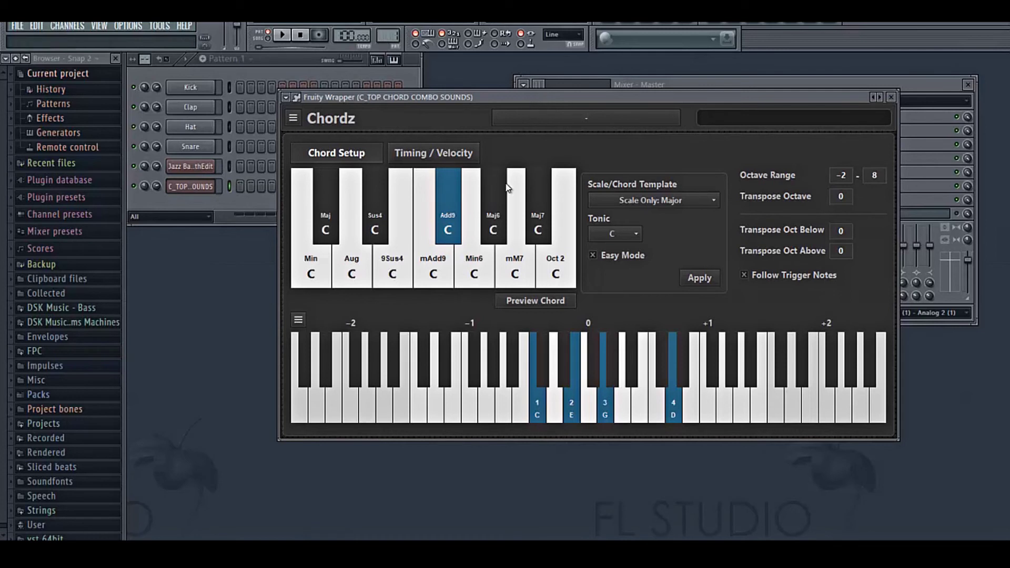
Step: Select the Min6 chord built from C, D#, G and A
click(465, 284)
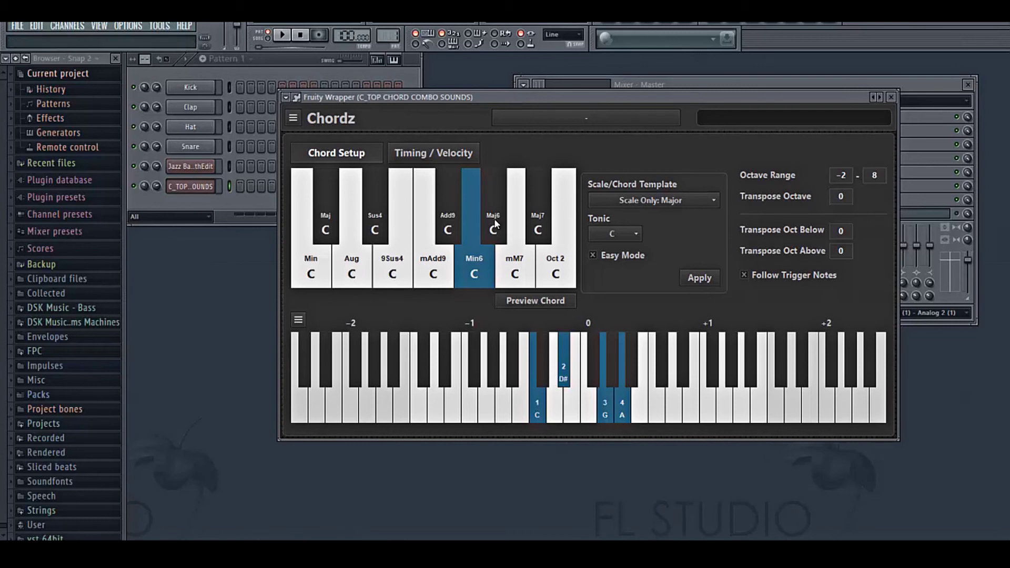
Step: Select the Oct 2 chord, three C notes stacked an octave apart
click(556, 270)
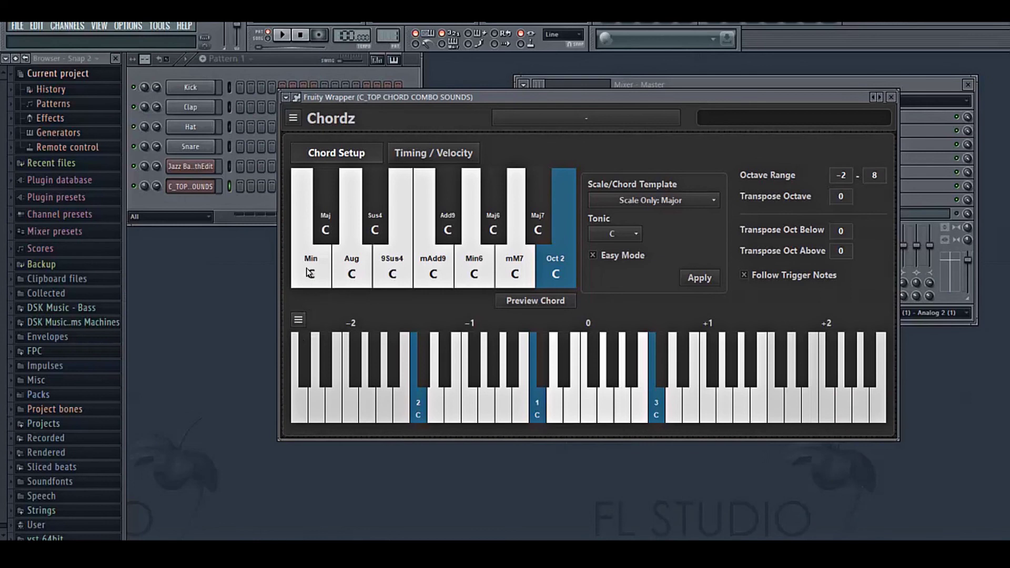
Step: Clear the chords from the Min, Maj and Aug trigger pads
right_click(309, 273)
click(341, 481)
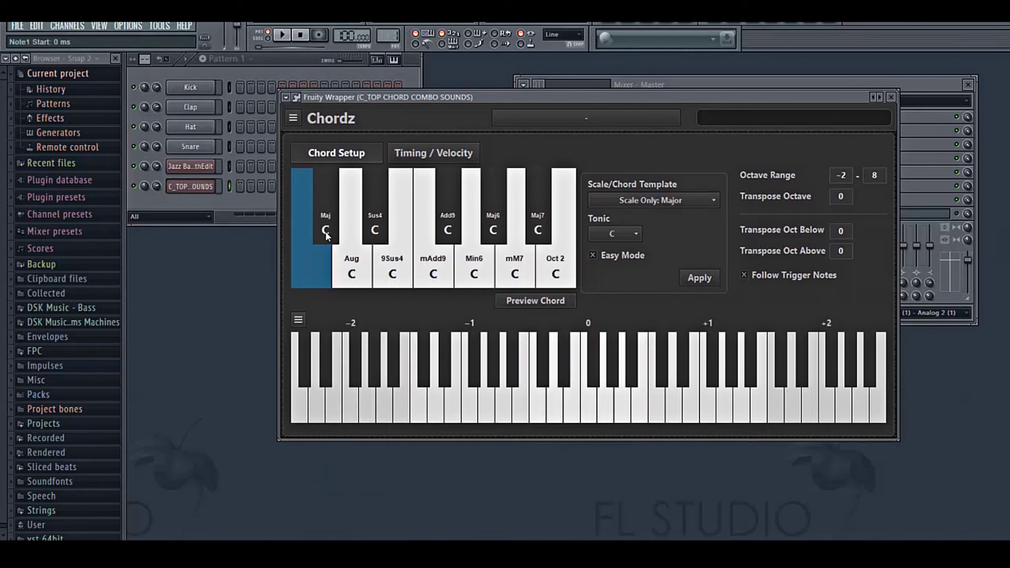
right_click(325, 231)
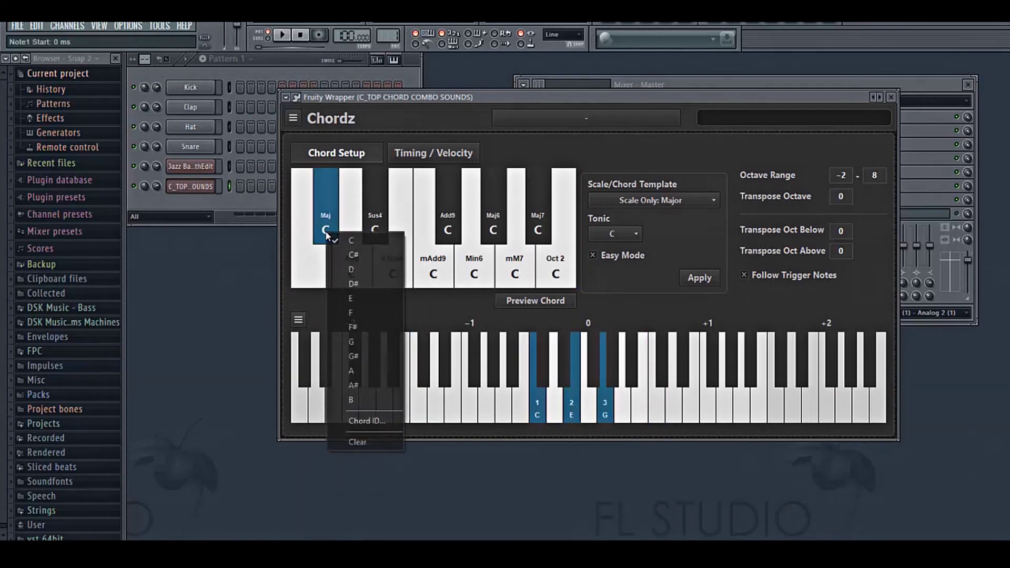
click(375, 441)
right_click(350, 269)
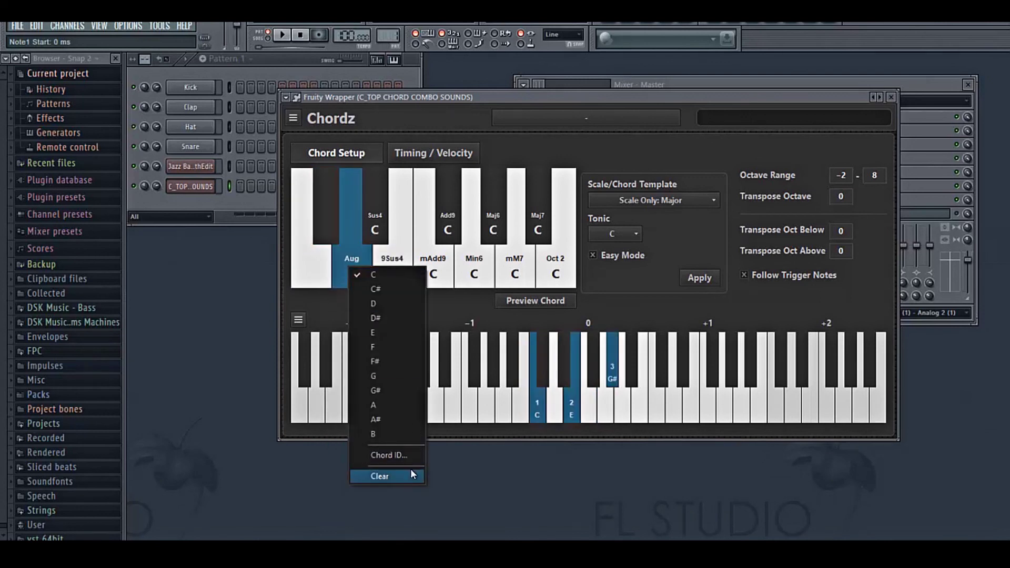
click(410, 474)
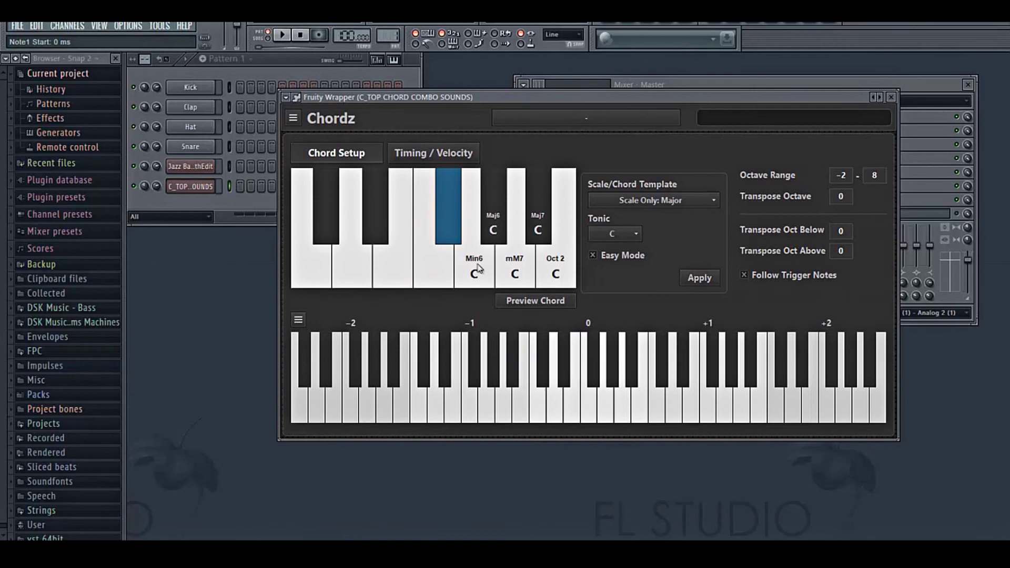
Step: Clear the Min6, Maj6 and mM7 pads, then start clearing the Maj7 pad
right_click(480, 267)
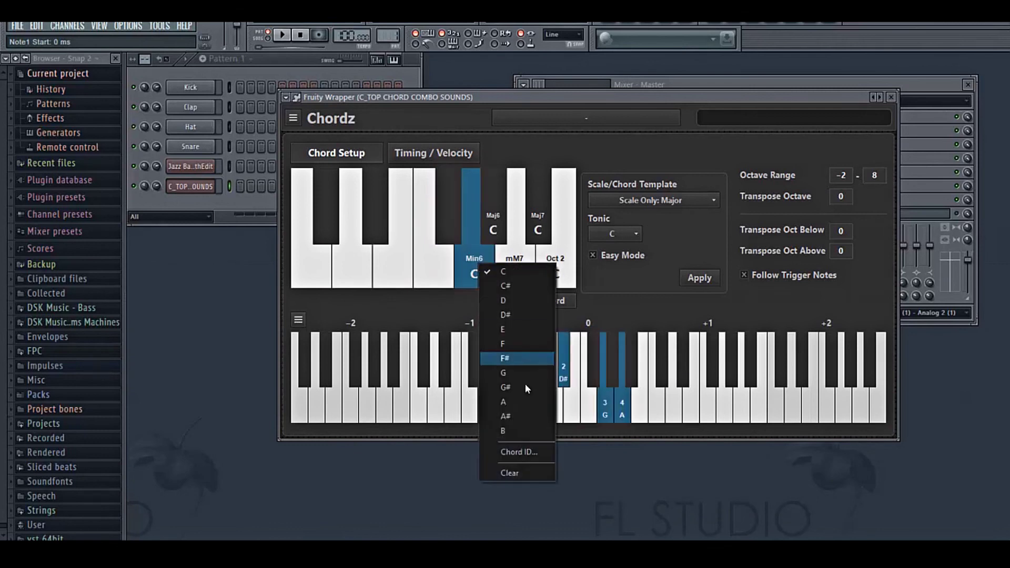
click(511, 473)
right_click(501, 221)
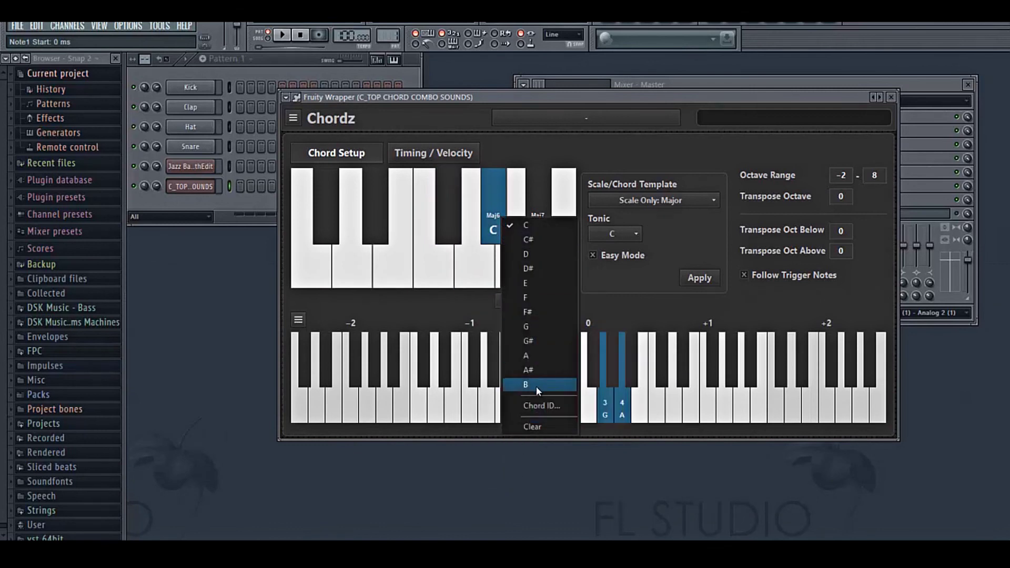
click(526, 425)
right_click(521, 269)
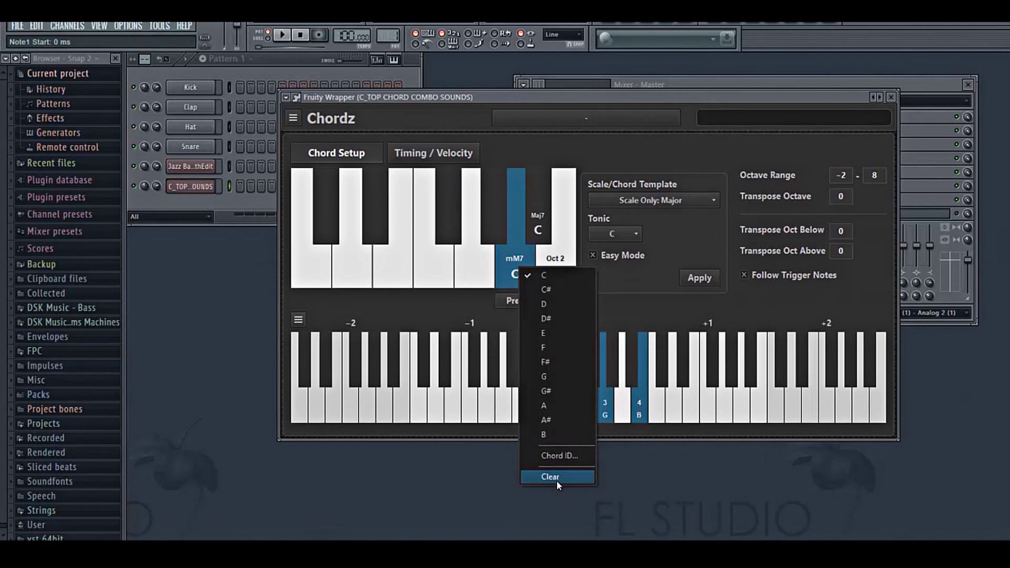
click(556, 478)
right_click(539, 229)
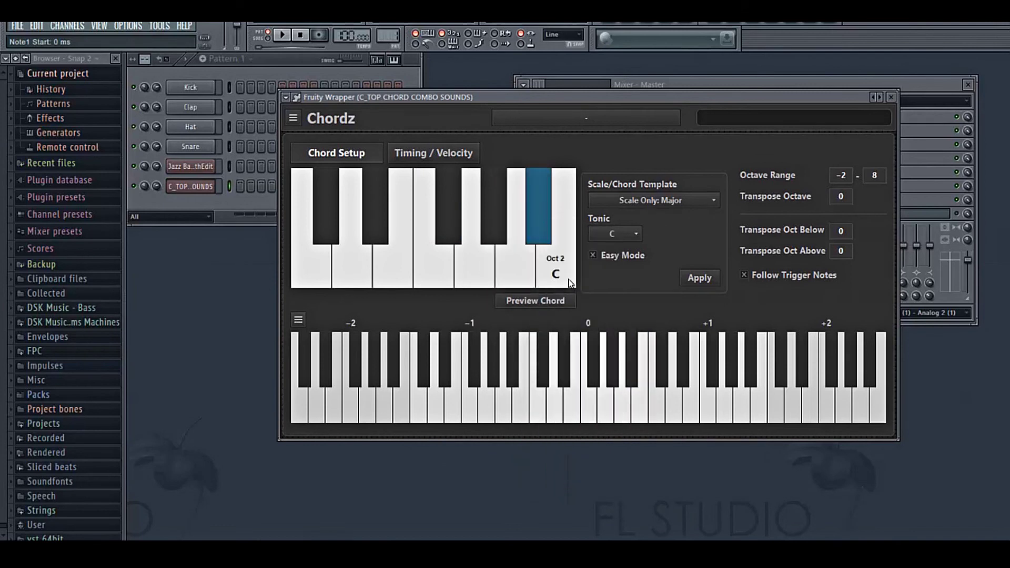